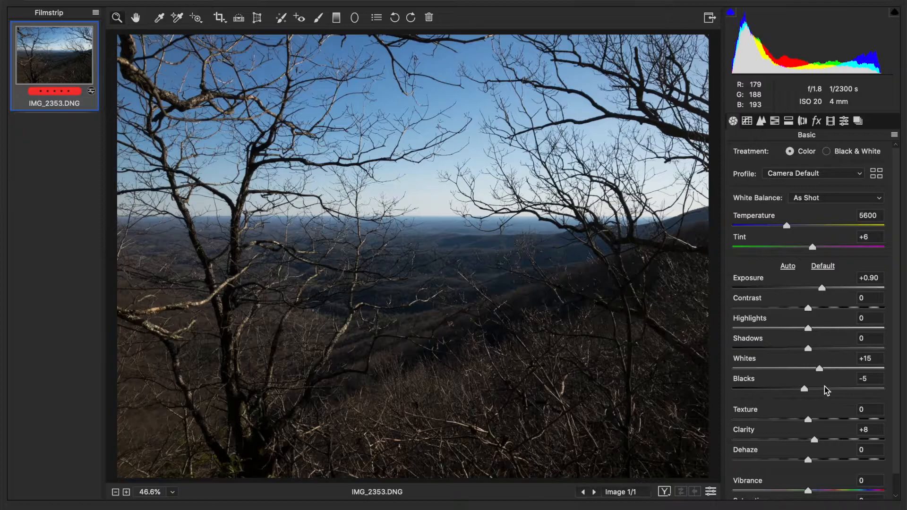
Crop a narrow strip off the photo's left side, keeping its full height, and apply the crop
scroll(826, 391, "down", 1)
scroll(845, 290, "up", 1)
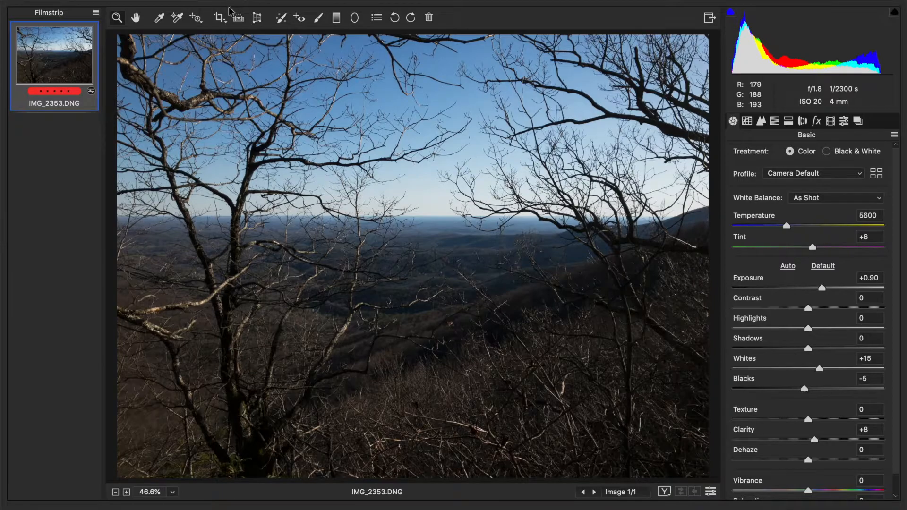
left_click(219, 18)
left_click_drag(141, 37, 709, 478)
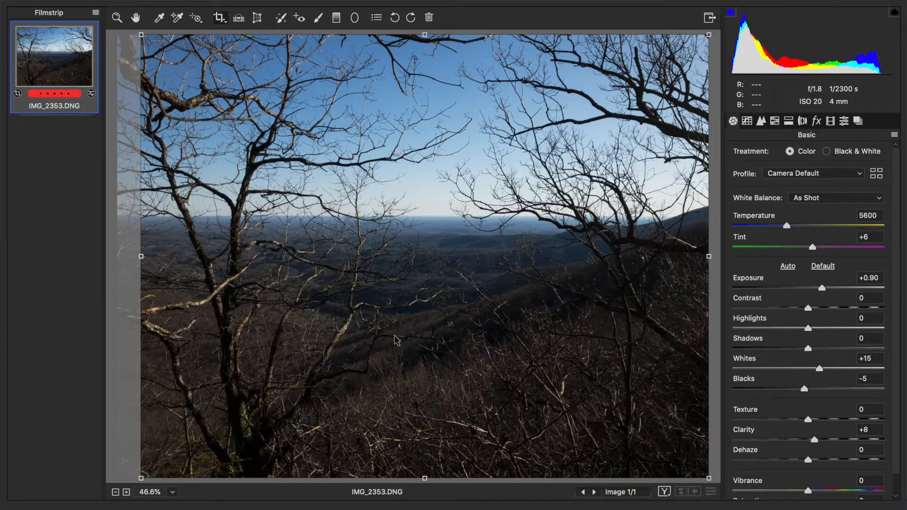
left_click_drag(141, 257, 136, 259)
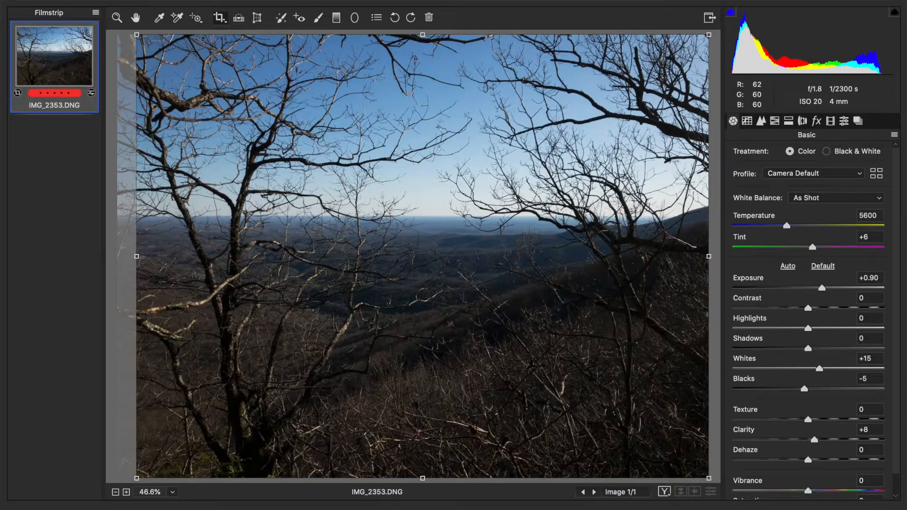
left_click(139, 21)
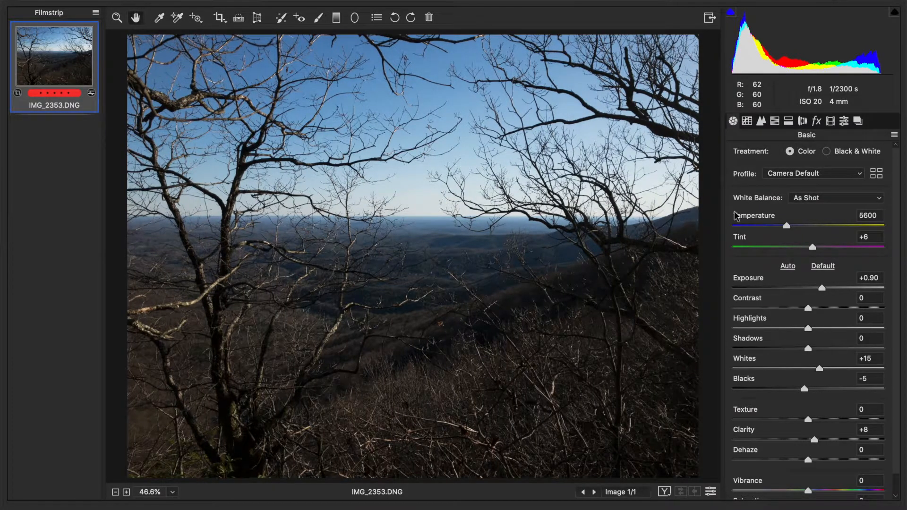
Switch the photo's treatment from color to Black & White
left_click(843, 151)
left_click(809, 151)
left_click(841, 155)
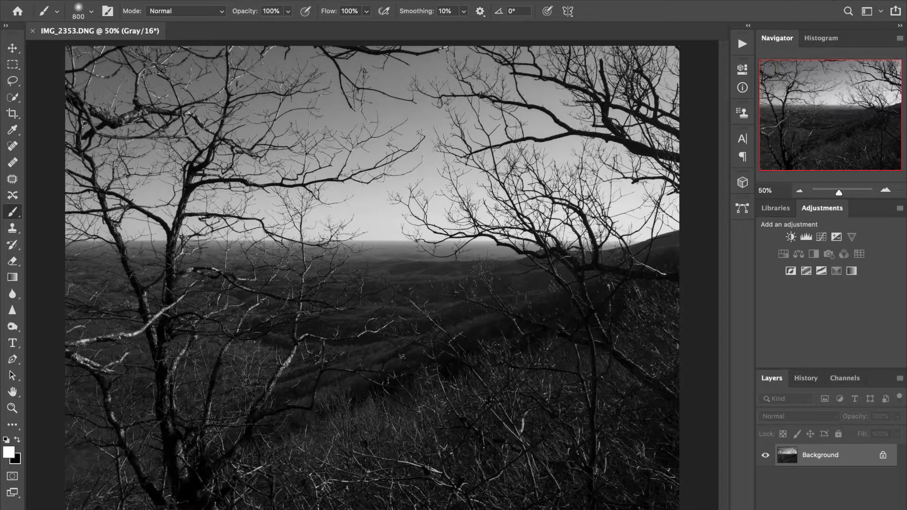
Convert the grayscale image's mode to RGB Color in Photoshop
left_click(161, 1)
mouse_move(158, 4)
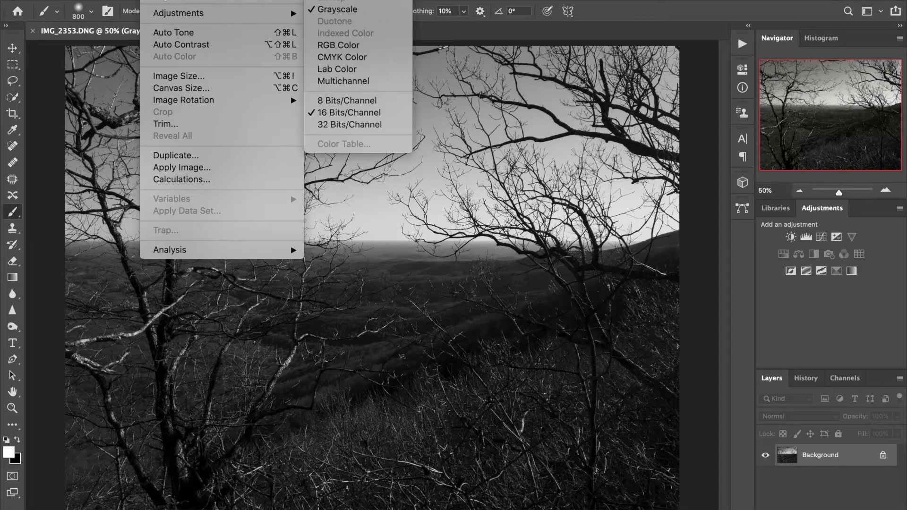
left_click(333, 46)
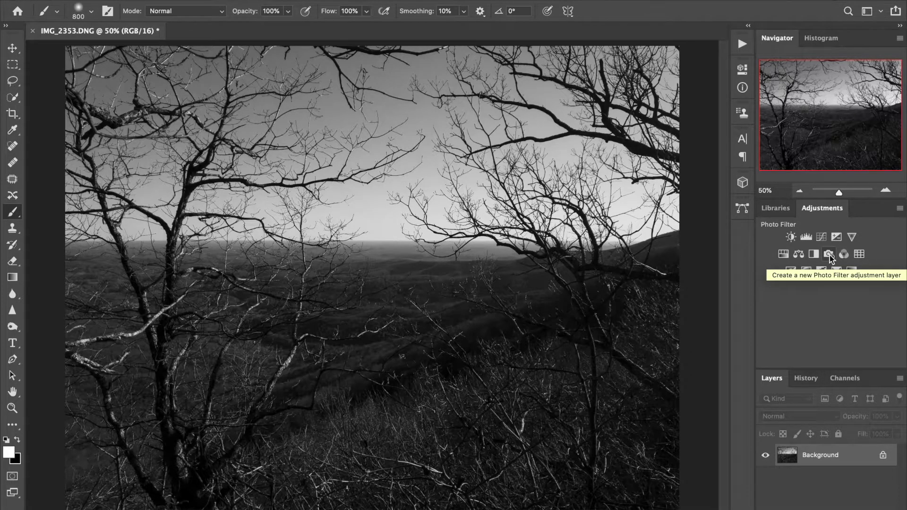
left_click(423, 0)
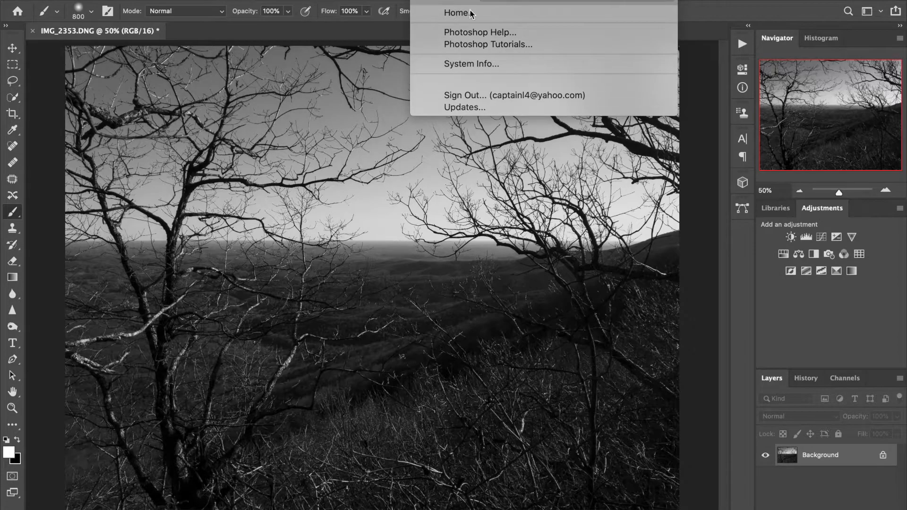
key("Escape")
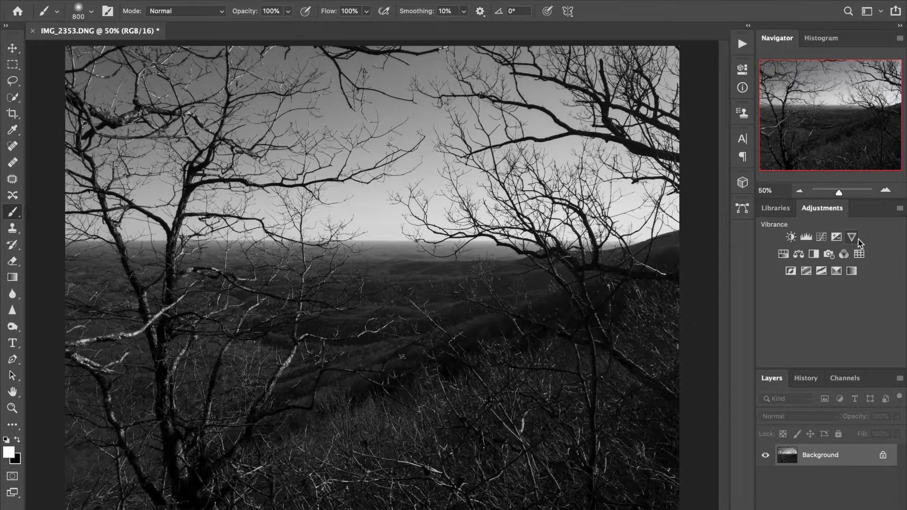
Add a Photo Filter adjustment layer over the photo using Warming Filter (81)
left_click(829, 255)
left_click(648, 109)
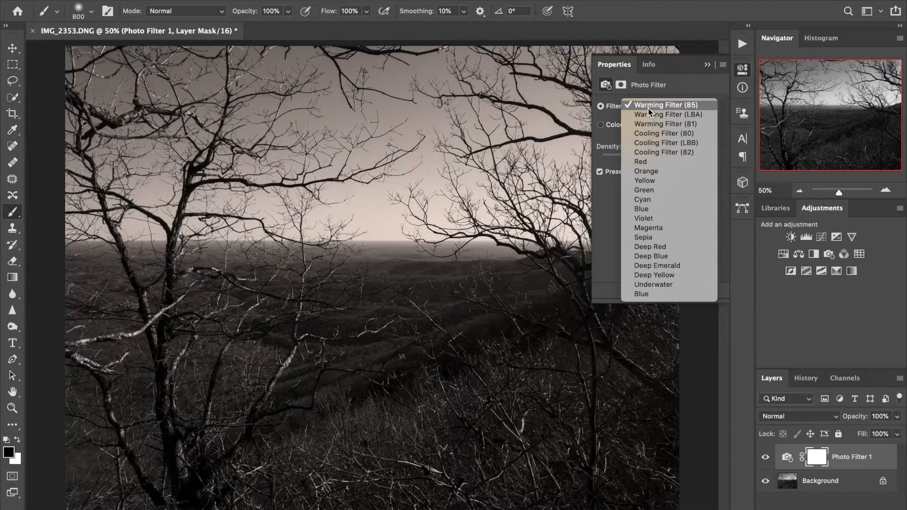
left_click(648, 108)
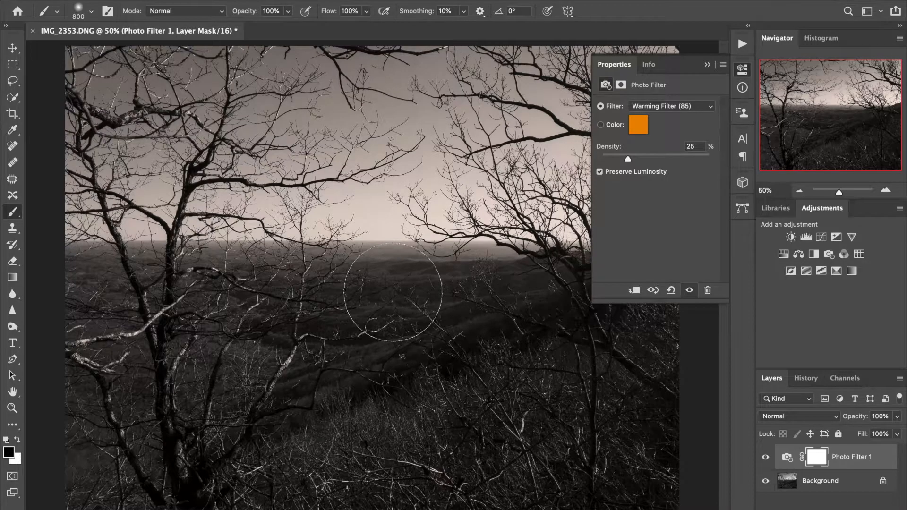
left_click(676, 104)
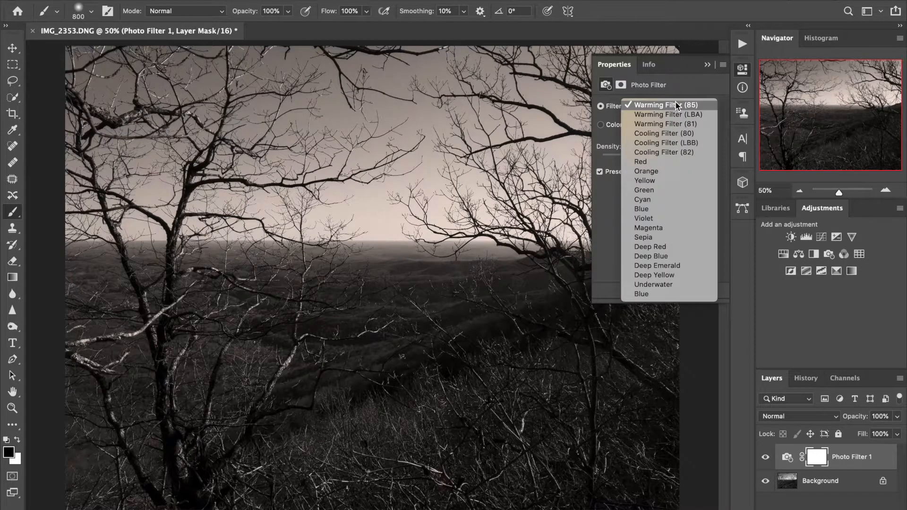
left_click(671, 124)
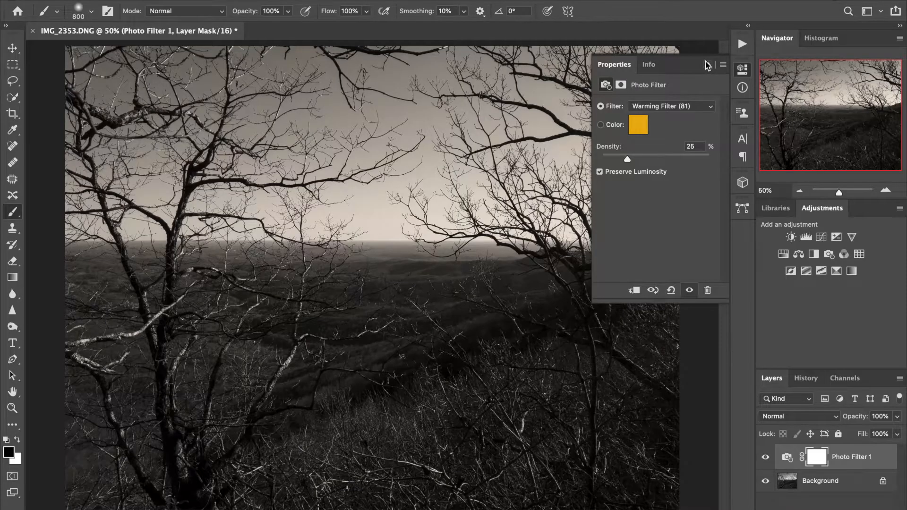
left_click(707, 63)
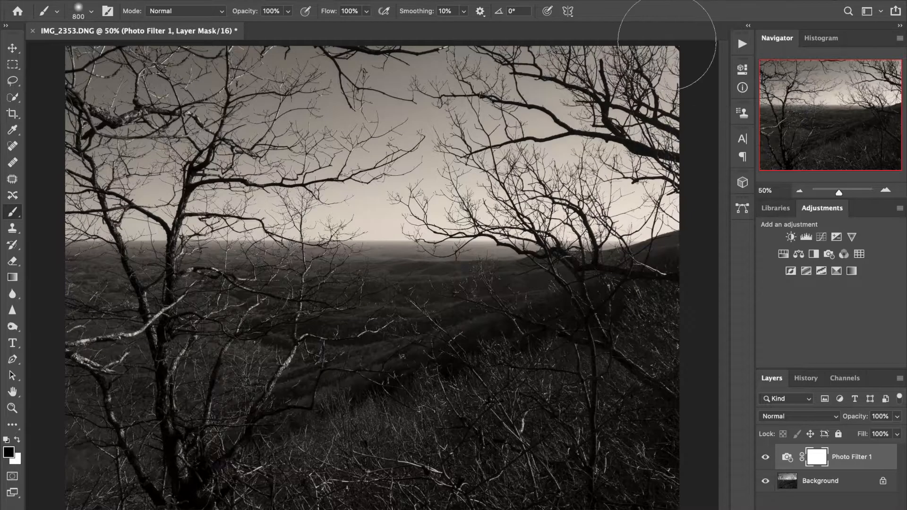
Save a JPEG copy named IMG_2353photoshop81.jpg in the Today's Video folder, accepting the JPEG options
left_click(97, 1)
left_click(97, 121)
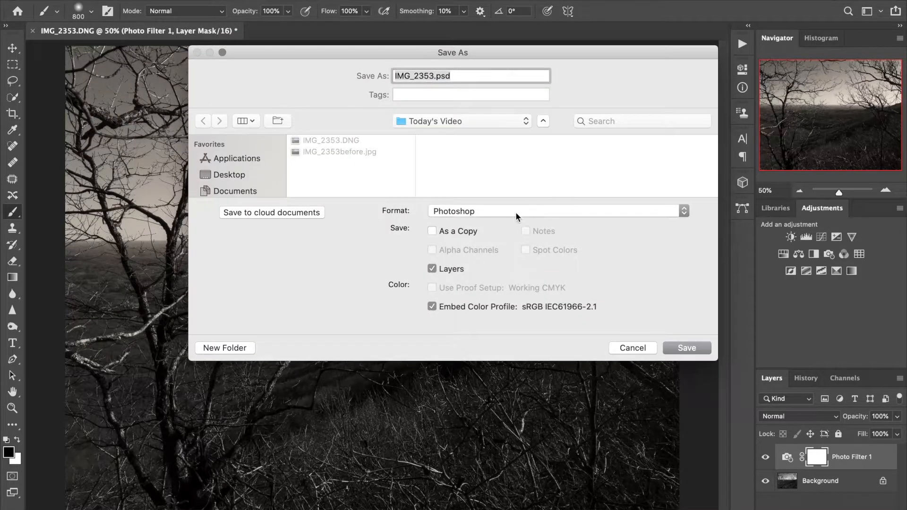
left_click(513, 211)
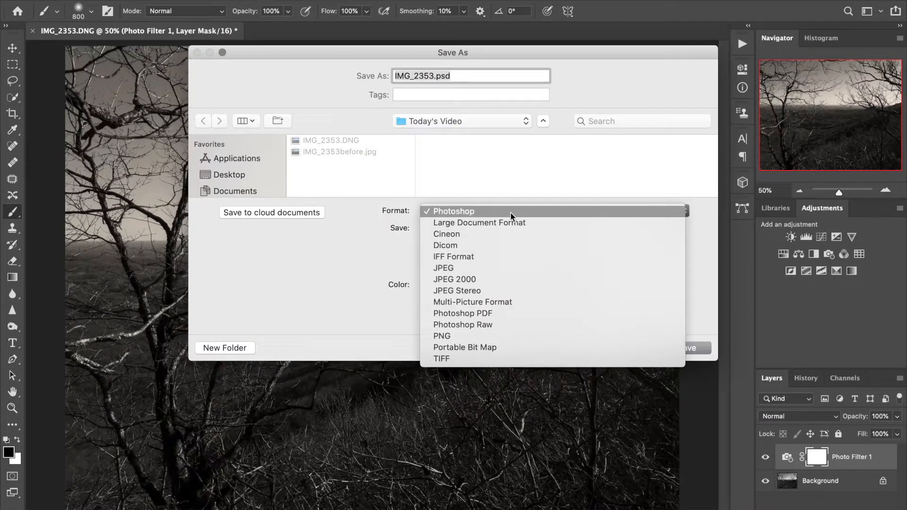
left_click(483, 268)
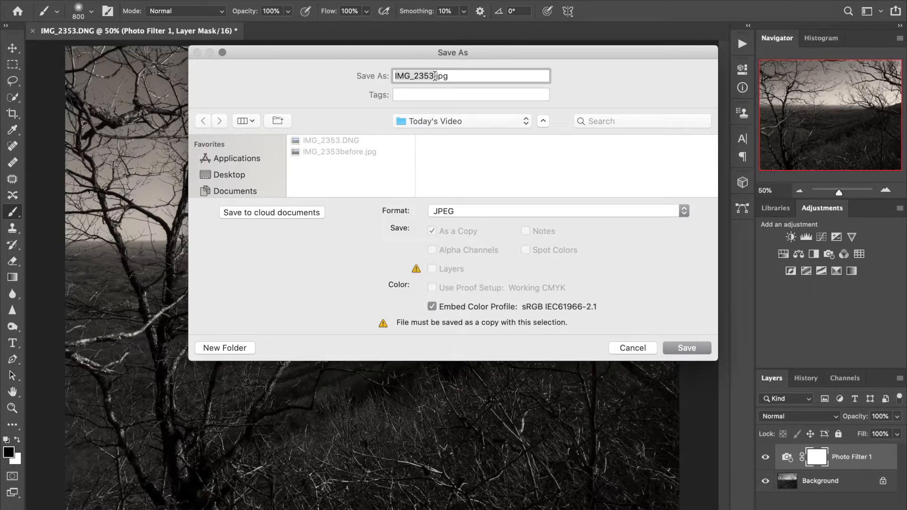
left_click(435, 76)
type("photos")
type("hop81")
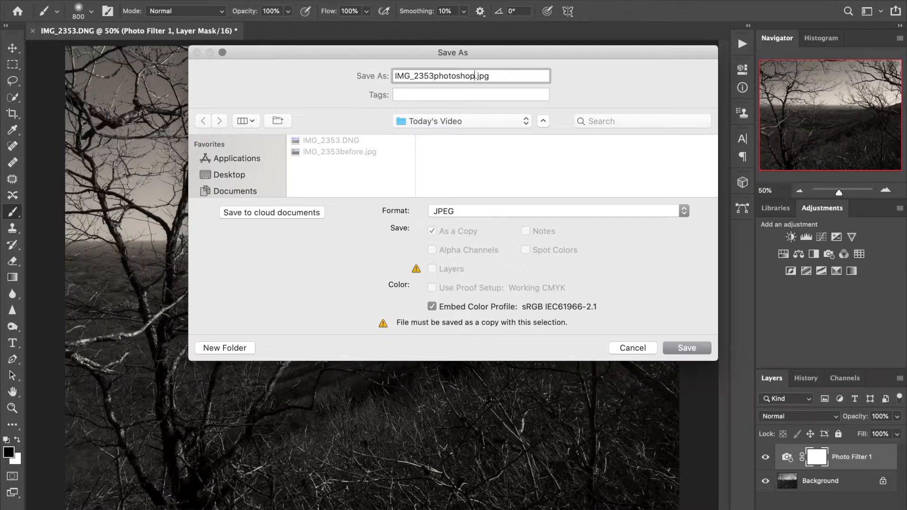
key("Return")
key("Return")
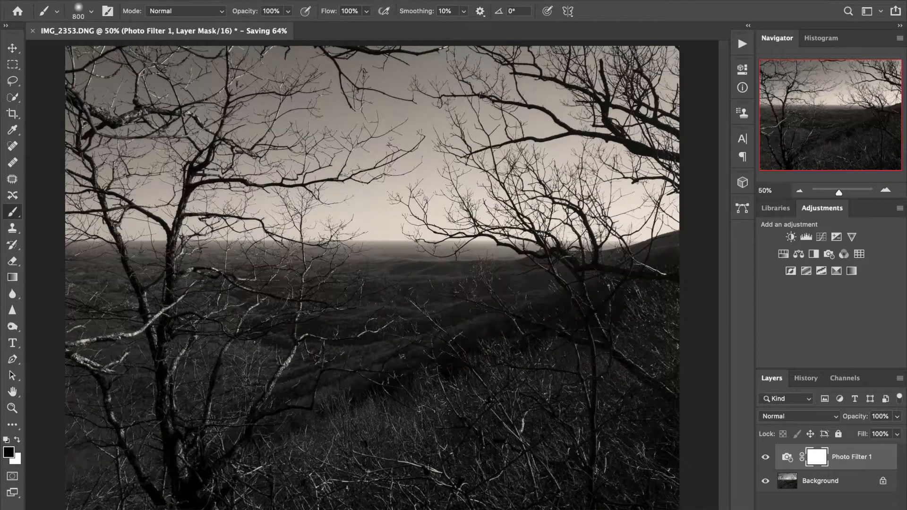
Close the document without saving its changes and reopen IMG_2353.DNG from Bridge in Camera Raw
left_click(33, 31)
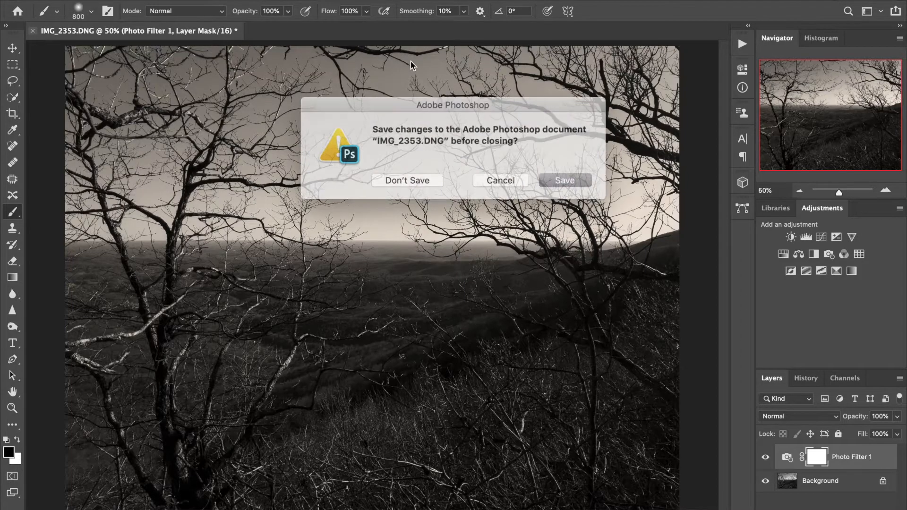
left_click(413, 178)
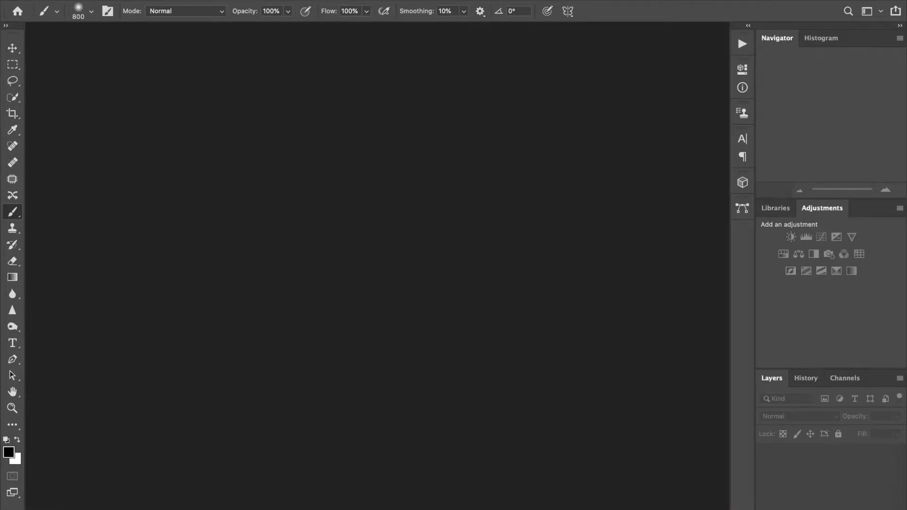
left_click(444, 502)
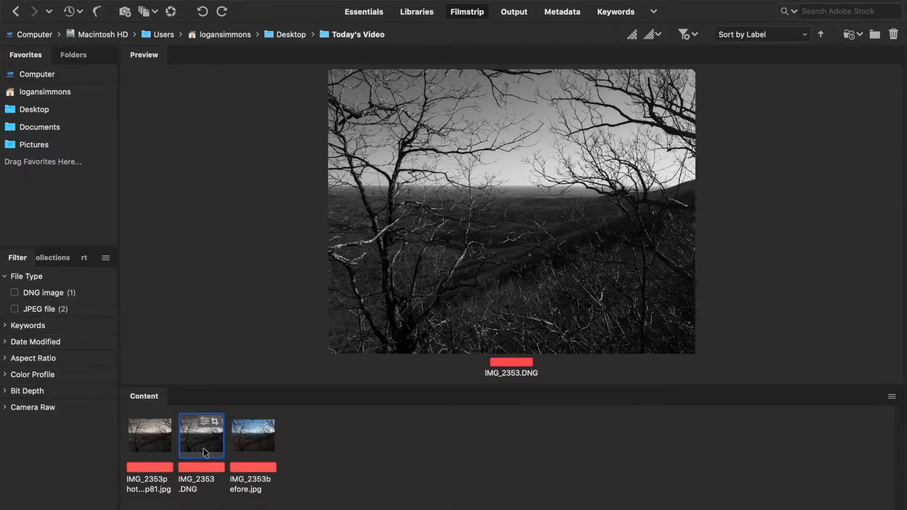
right_click(206, 455)
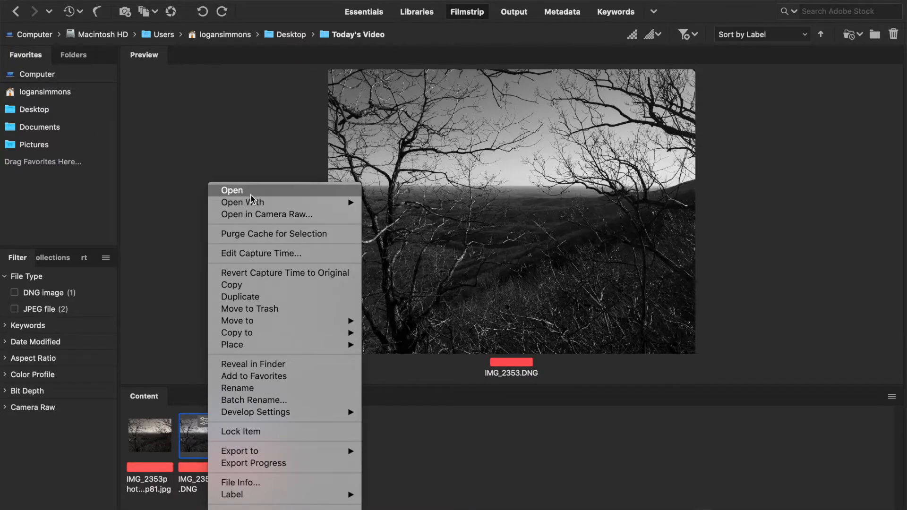
left_click(251, 211)
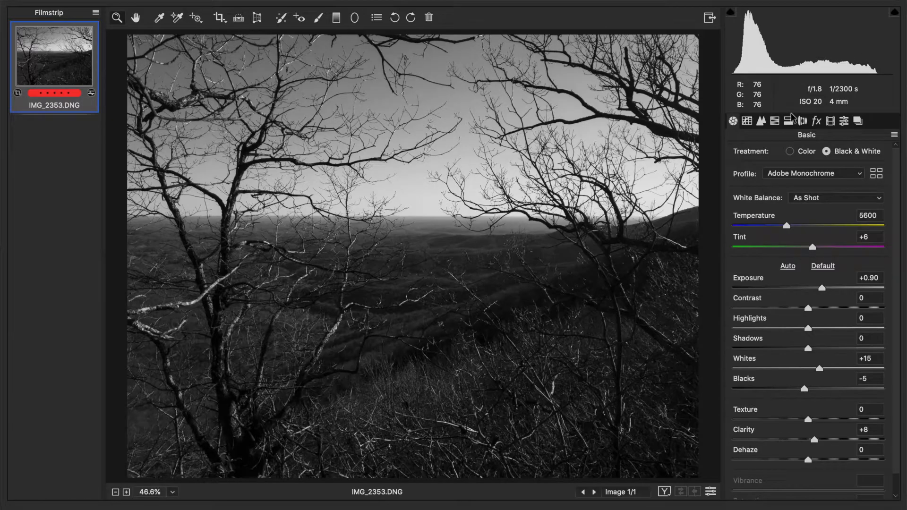
In the Black & White Mix, set Blues to -20 and raise Oranges to about +47
left_click(789, 121)
left_click(776, 121)
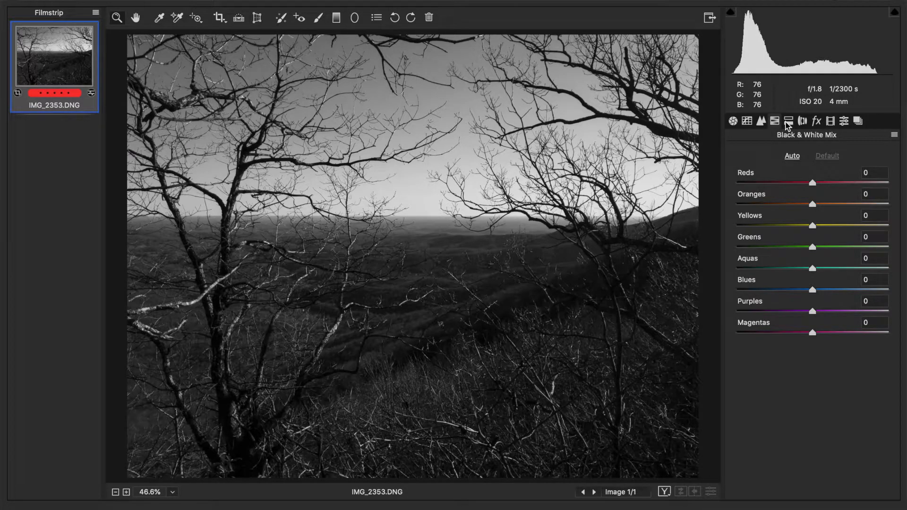
left_click(789, 122)
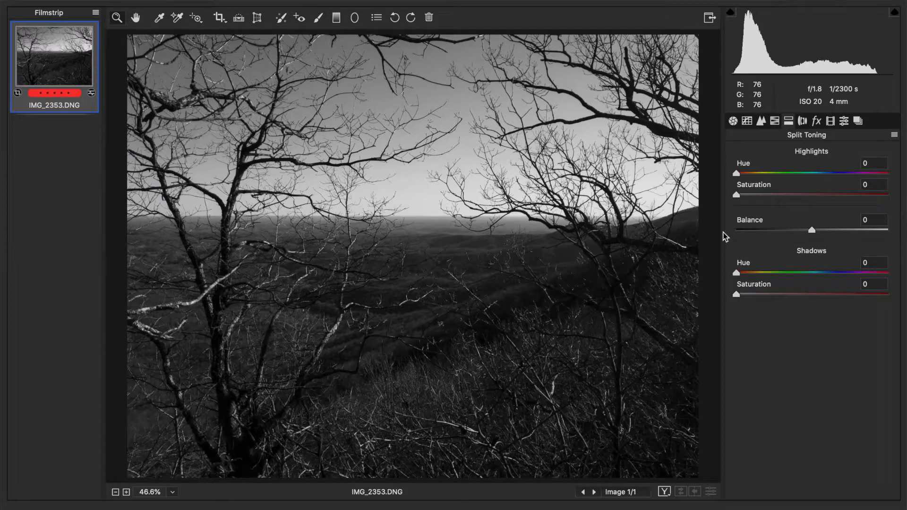
left_click(780, 124)
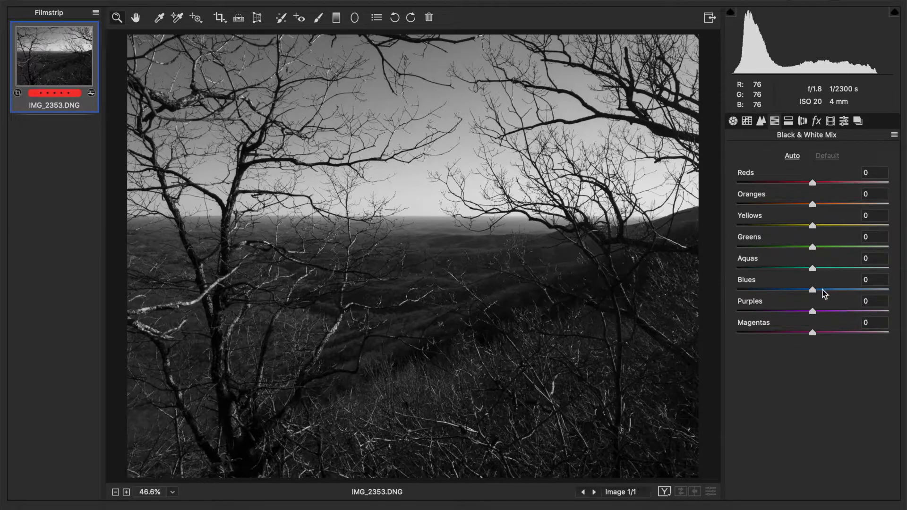
left_click_drag(823, 290, 799, 299)
mouse_move(782, 296)
left_mouse_down()
mouse_move(807, 298)
mouse_move(798, 297)
left_mouse_up()
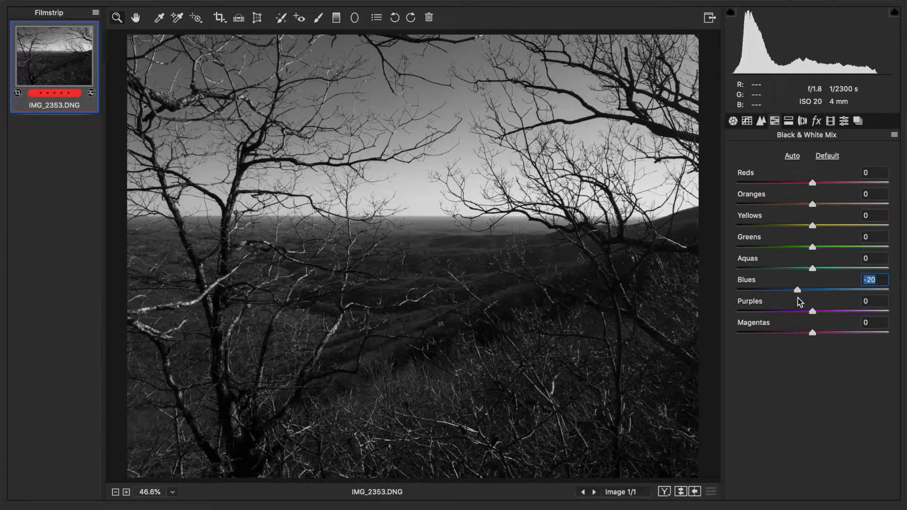
mouse_move(833, 205)
left_mouse_down()
mouse_move(873, 206)
mouse_move(780, 207)
mouse_move(848, 205)
left_mouse_up()
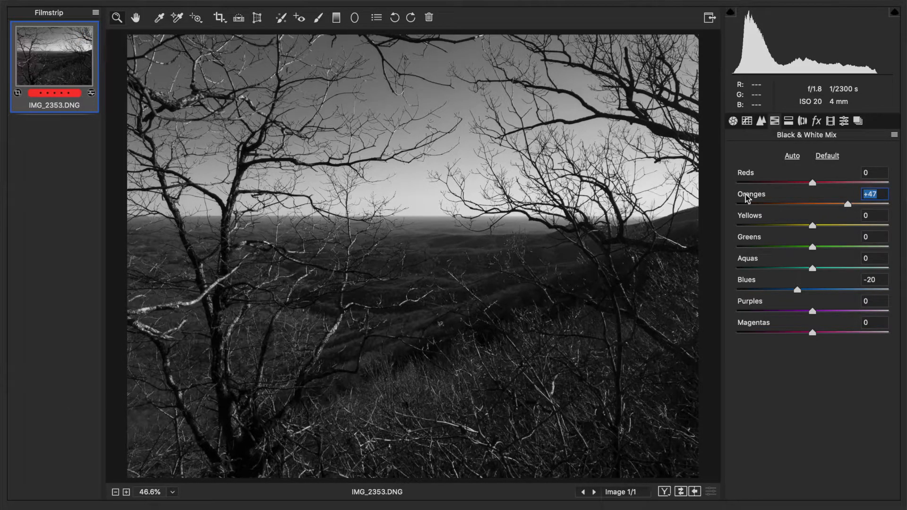
left_click_drag(849, 204, 852, 204)
Add a Highlight Priority post-crop vignette with Amount -24 and Midpoint about 69
left_click(733, 122)
left_click(817, 122)
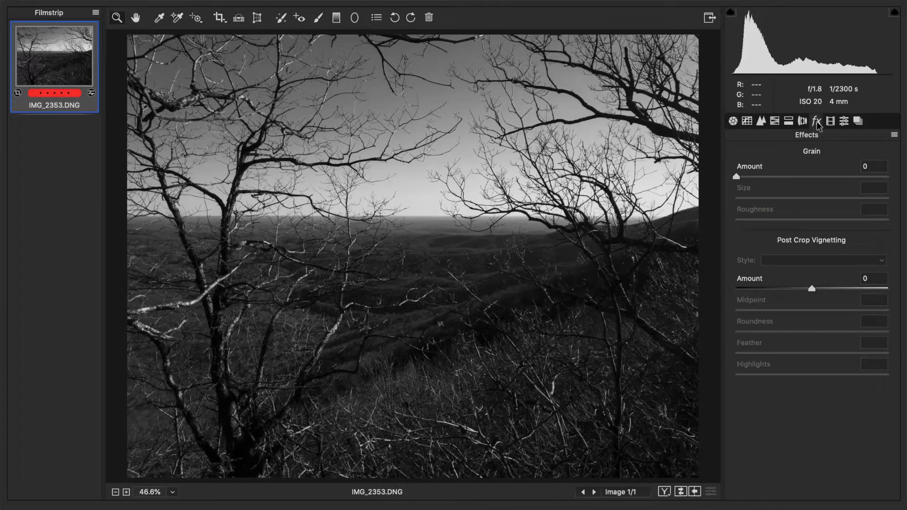
left_click(800, 289)
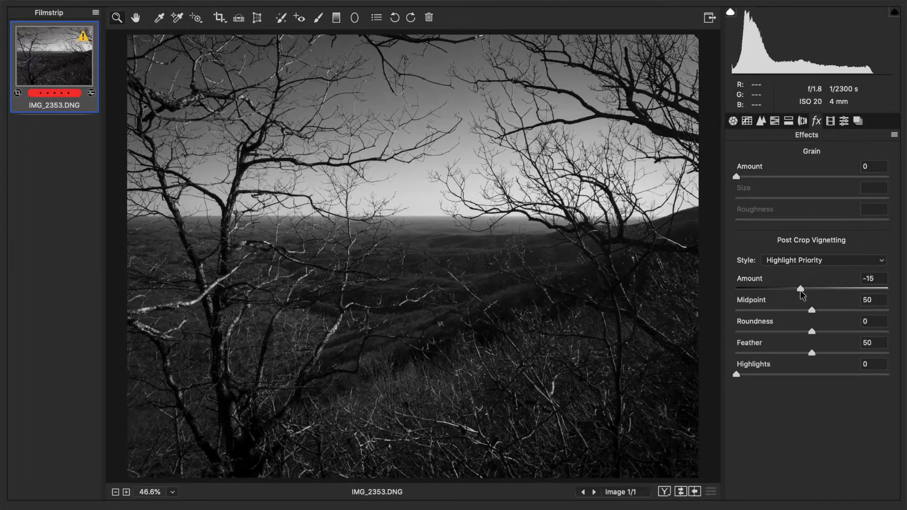
left_click_drag(801, 291, 796, 291)
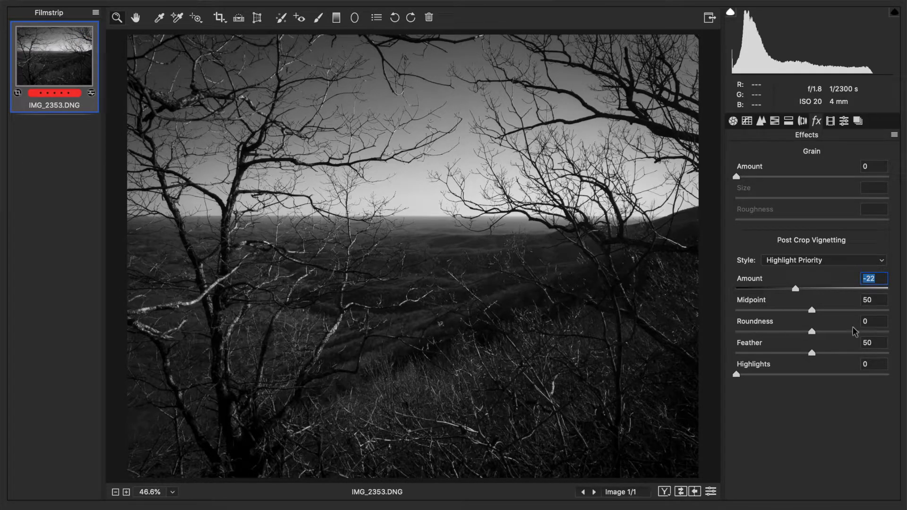
left_click_drag(797, 288, 794, 290)
left_click(822, 311)
left_click_drag(822, 311, 842, 314)
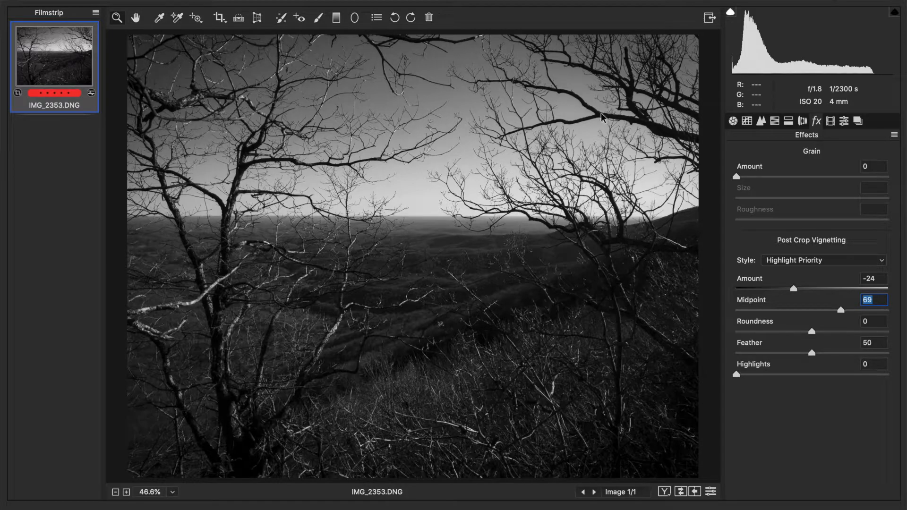
left_click(848, 311)
Check the photo's detail at 100% and set the luminance noise reduction to 23, finishing with the whole image fitted in view
left_click(734, 121)
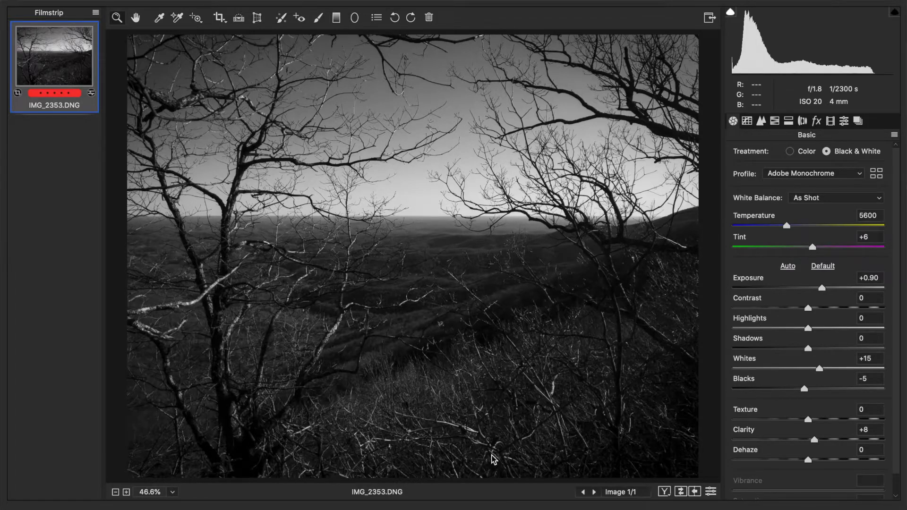
left_click(172, 492)
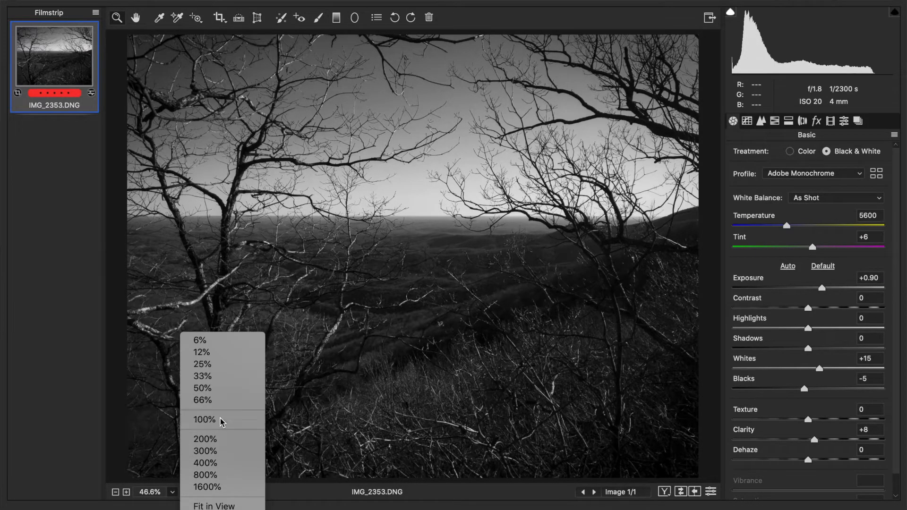
left_click(224, 419)
scroll(488, 305, "down", 5)
scroll(488, 305, "up", 10)
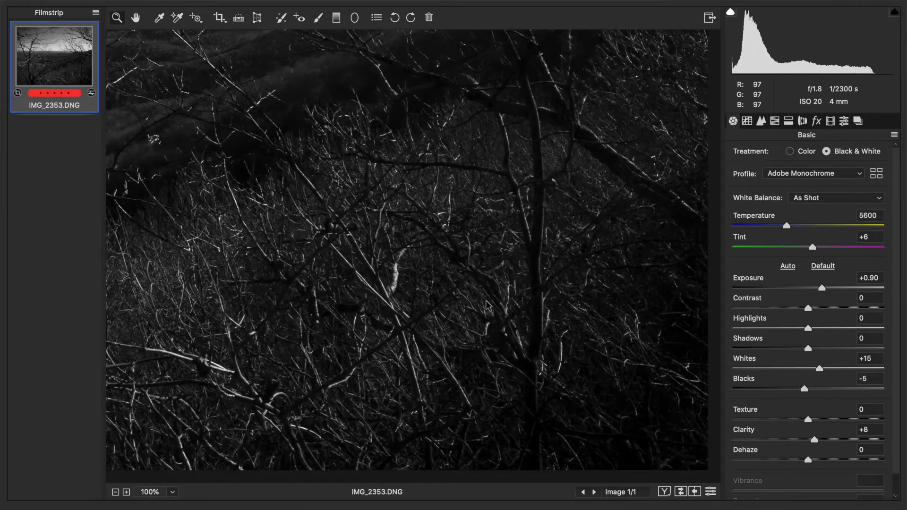
scroll(488, 305, "down", 5)
scroll(489, 306, "up", 5)
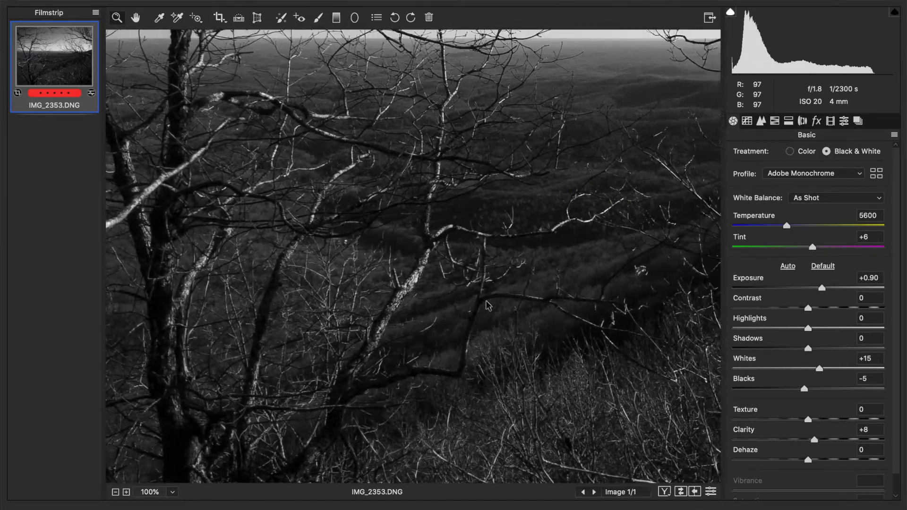
left_click(761, 121)
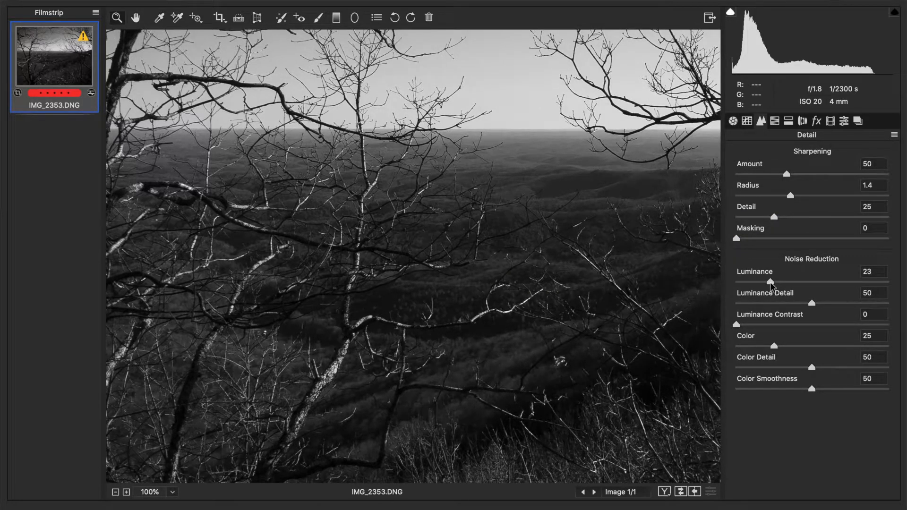
left_click(772, 283)
left_click_drag(587, 207, 438, 310)
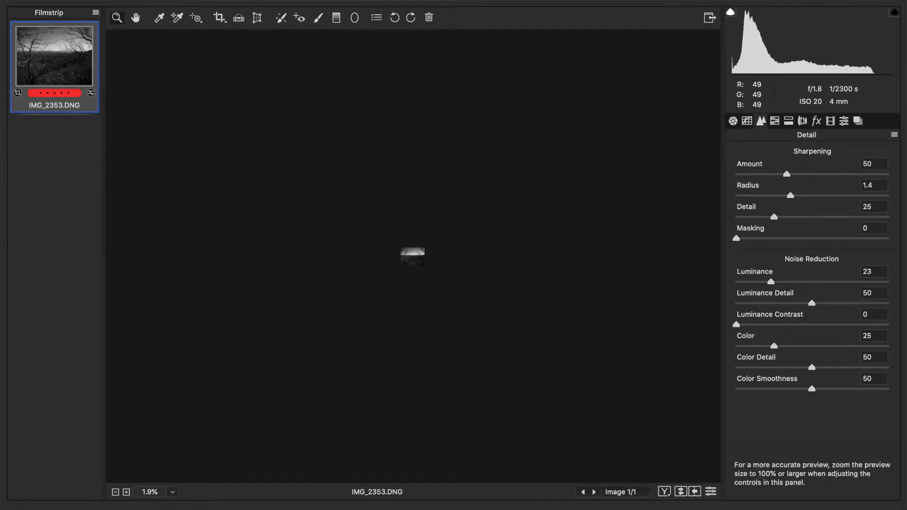
left_click(173, 492)
left_click(197, 506)
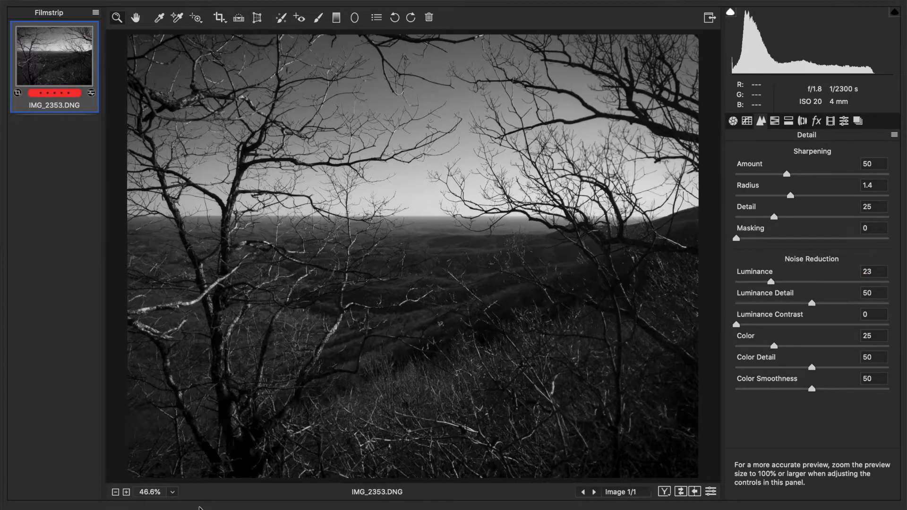
Tone the highlights with Split Toning at Hue 29 and Saturation 15
left_click(777, 121)
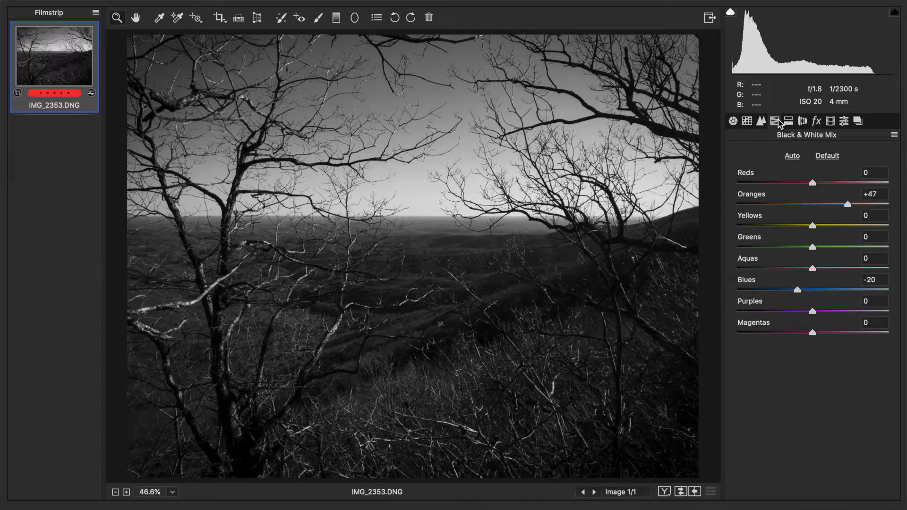
left_click(789, 122)
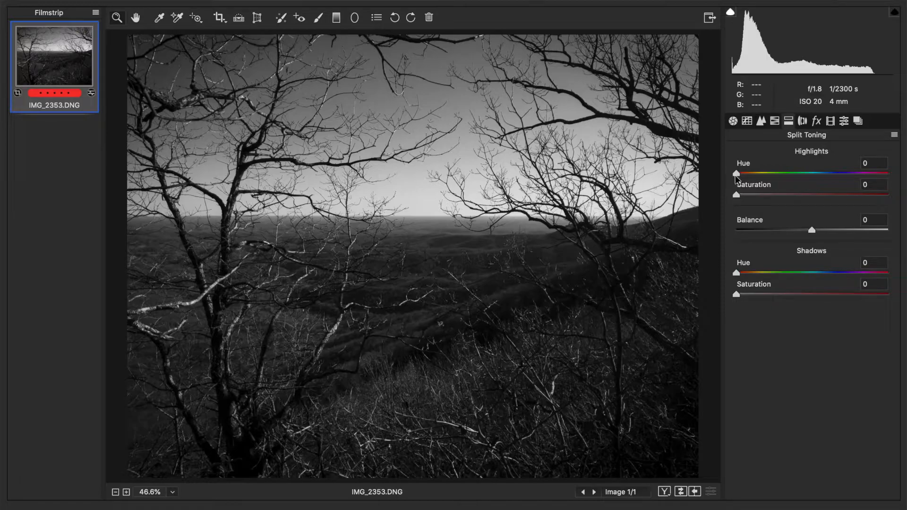
left_click_drag(738, 175, 744, 176)
left_click(745, 174)
left_click_drag(749, 176, 748, 175)
left_click_drag(744, 193, 765, 198)
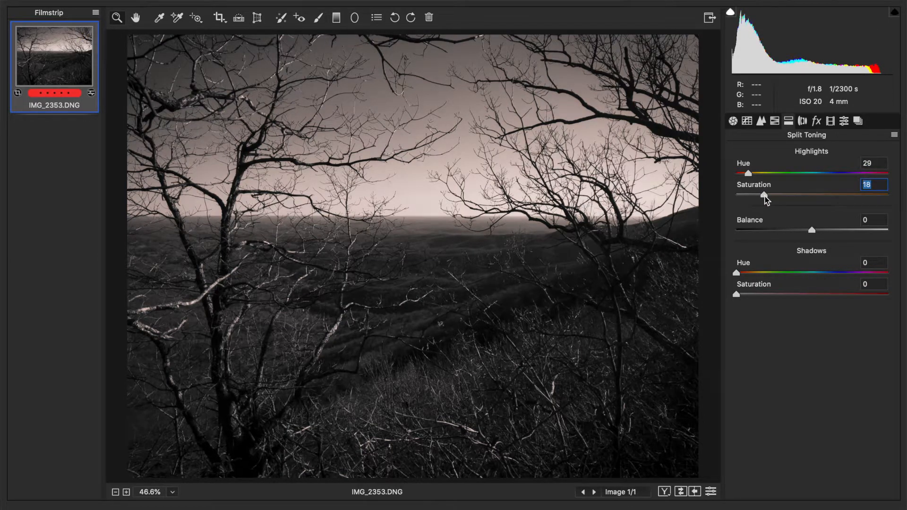
left_click_drag(763, 195, 760, 194)
Tone the shadows with Split Toning at Hue 35 and a low Saturation slightly above 11
left_click(751, 273)
left_click(751, 273)
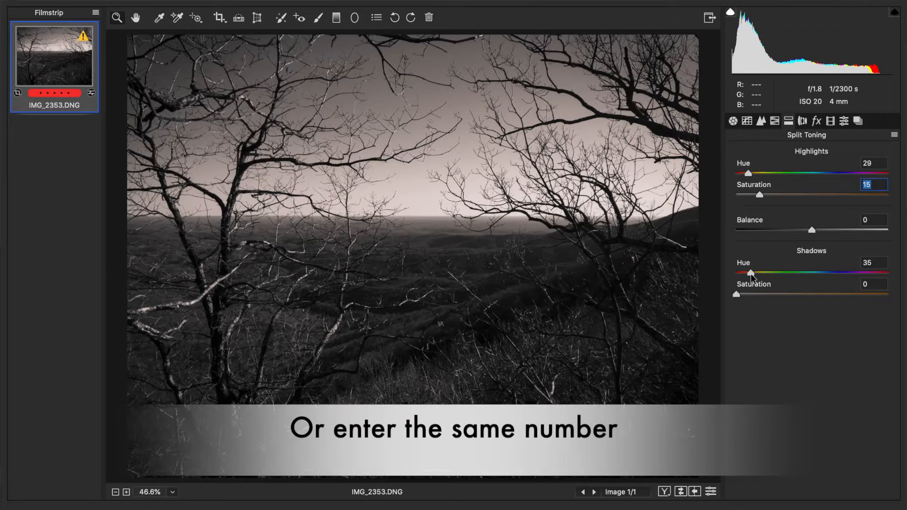
key("Tab")
key("Tab")
left_click(754, 297)
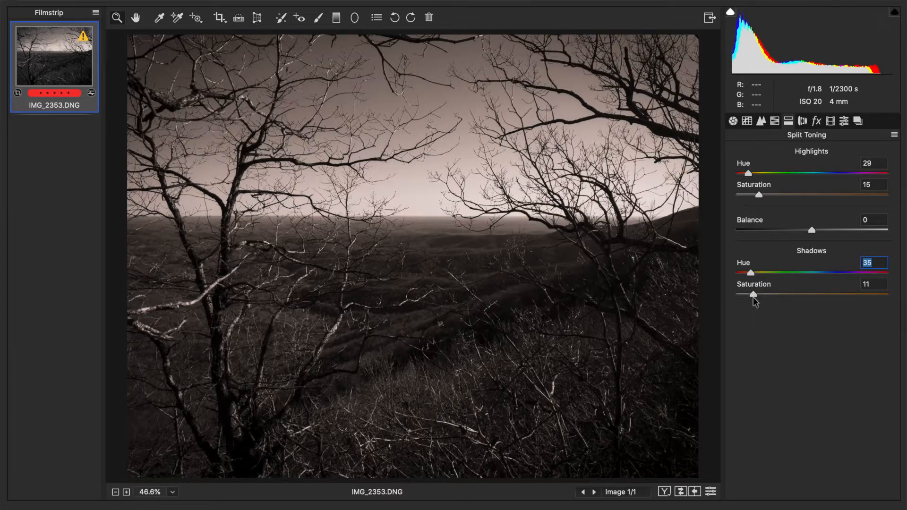
mouse_move(753, 297)
left_mouse_down()
mouse_move(780, 300)
mouse_move(757, 301)
left_mouse_up()
key("Tab")
Adjust the split-toning Hue to 36 for the shadows and 30 for the highlights
left_click(752, 274)
key("shift+Tab")
left_click(749, 174)
key("shift+Tab")
key("shift+Tab")
key("shift+Tab")
Reduce the split-toning Saturation to 11 for the highlights and 10 for the shadows
left_click_drag(755, 195, 752, 195)
key("Tab")
left_click_drag(758, 295, 756, 295)
left_click_drag(757, 295, 752, 295)
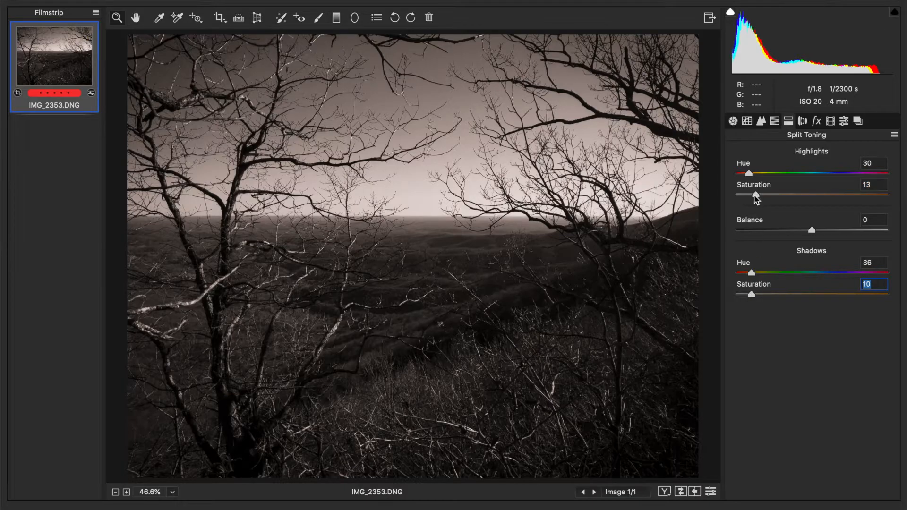
left_click_drag(755, 197, 753, 197)
left_click(752, 197)
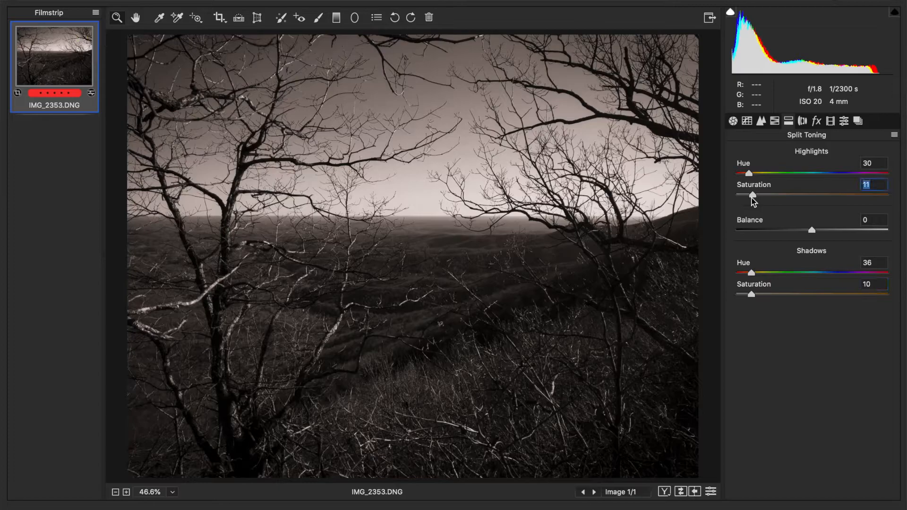
Warm the white balance of the photo by setting the Temperature to 5750
left_click(734, 122)
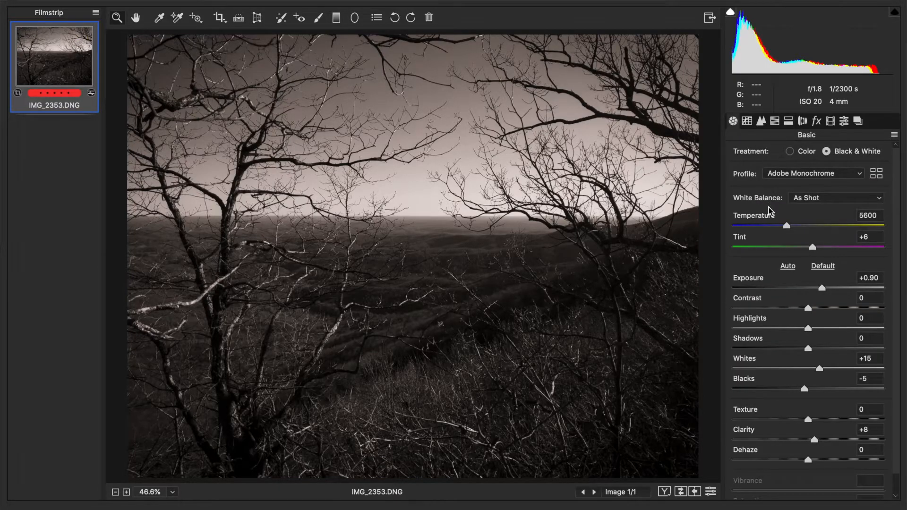
mouse_move(790, 229)
left_mouse_down()
mouse_move(807, 235)
mouse_move(782, 228)
mouse_move(792, 228)
left_mouse_up()
left_click(793, 230)
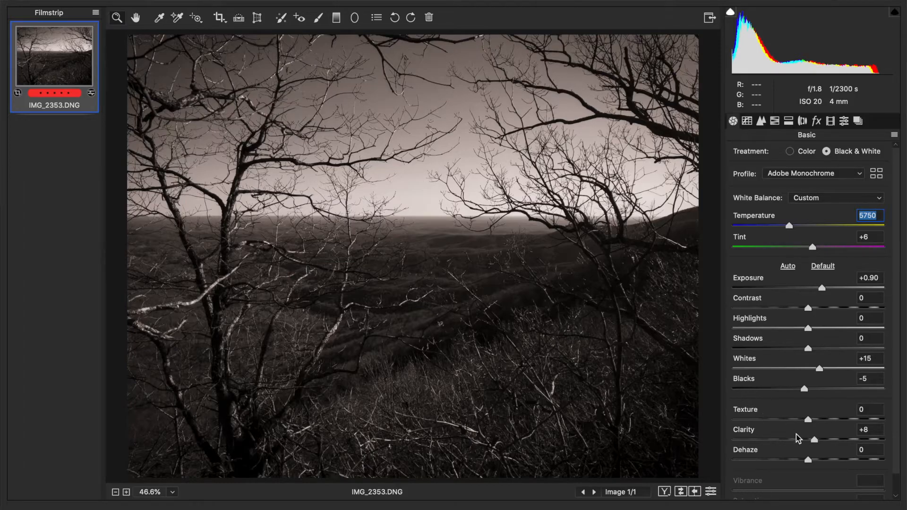
Raise Clarity to +17 and Highlights to +13 in the basic adjustments
left_click(821, 440)
left_click(821, 441)
left_click(812, 327)
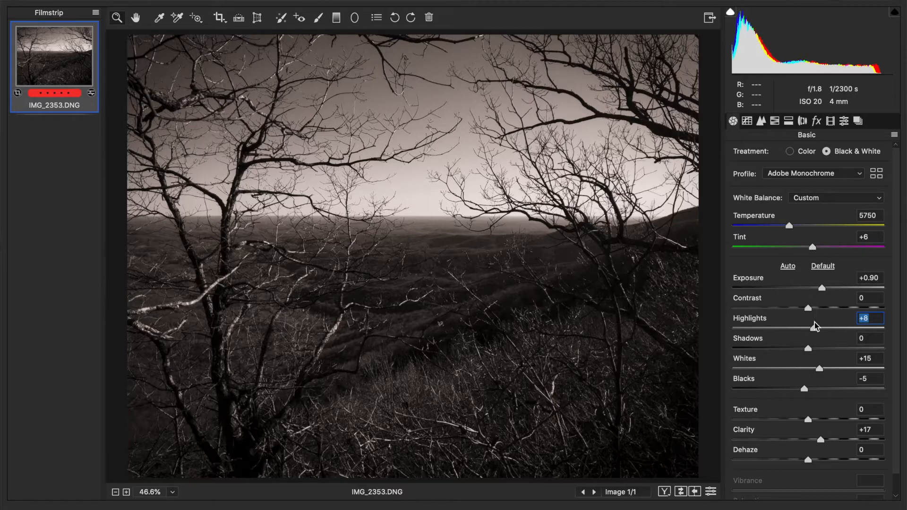
key("Up")
key("Up")
key("Up")
key("Up")
key("Up")
Save a JPEG copy from Camera Raw in the same location, with "splittonecameraraw" appended to the document name
key("super+s")
double_click(464, 124)
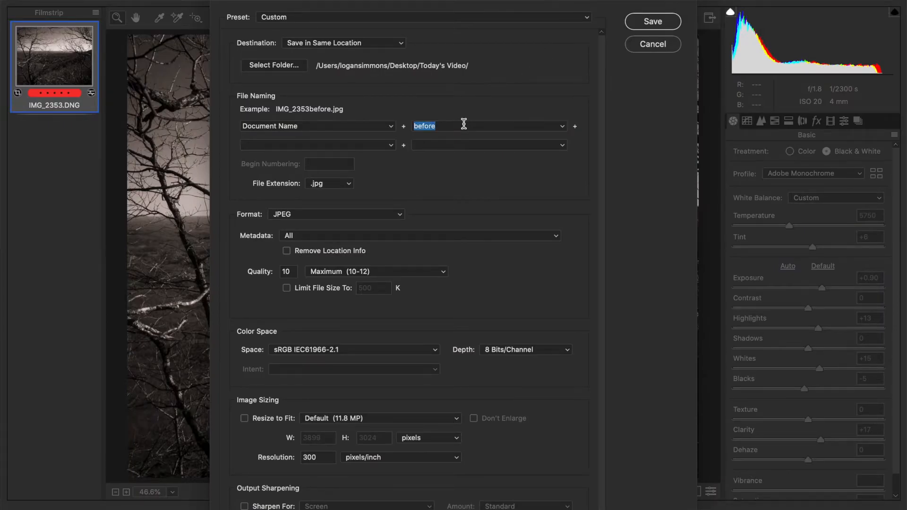
type("splittone")
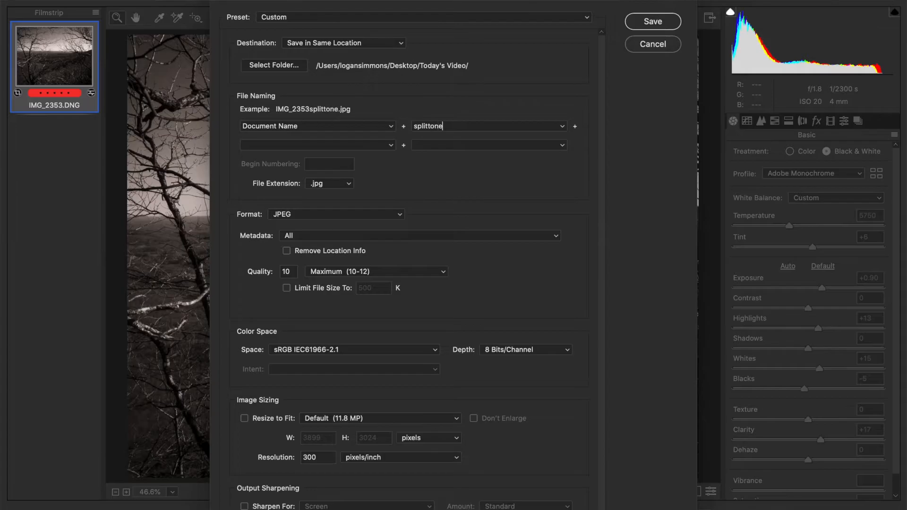
type("cameraraw")
left_click(654, 21)
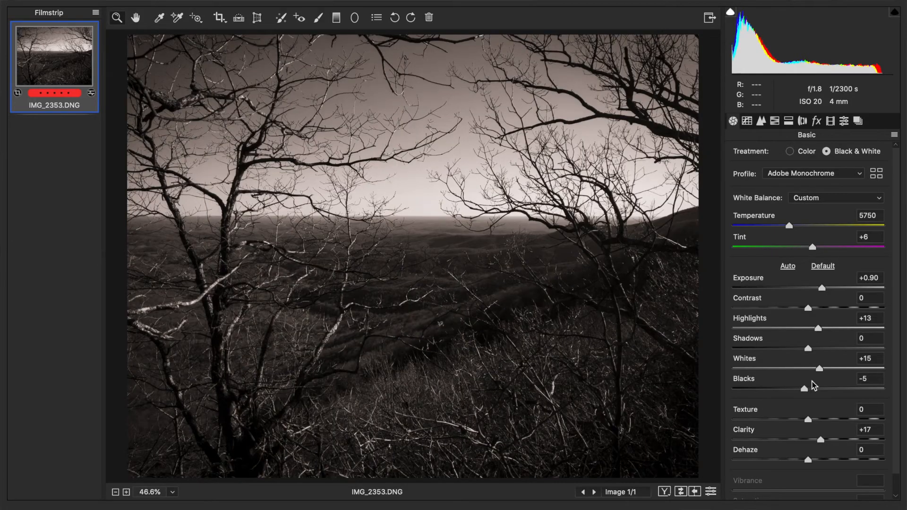
Finish the Camera Raw edit, keeping its settings, and preview IMG_2353photoshop81.jpg full screen in Bridge
left_click(876, 509)
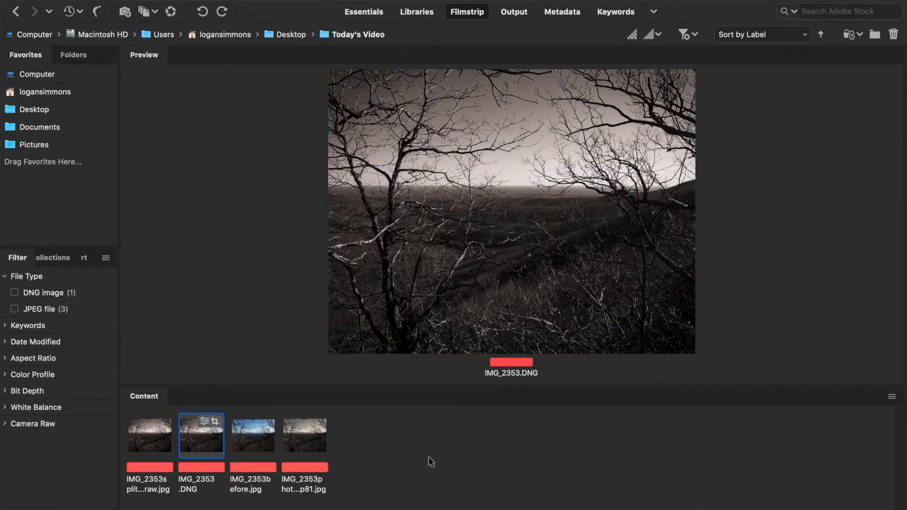
left_click(313, 433)
key("space")
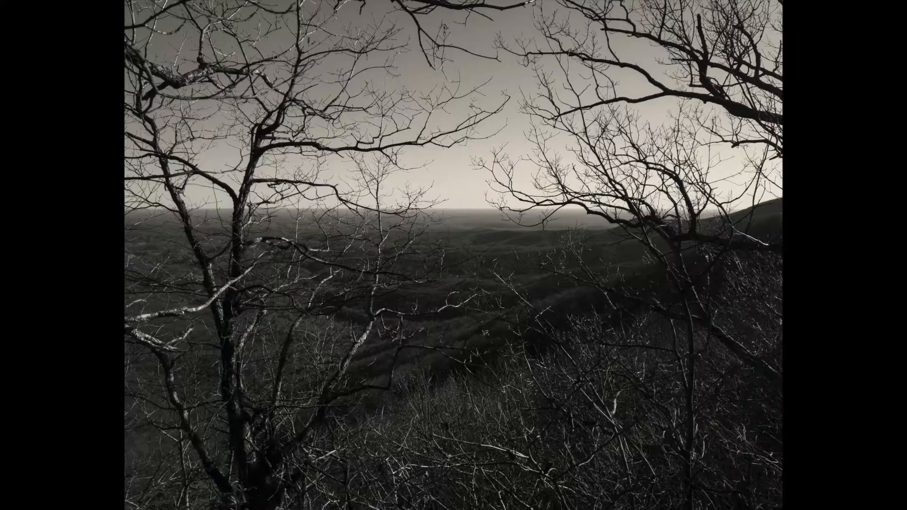